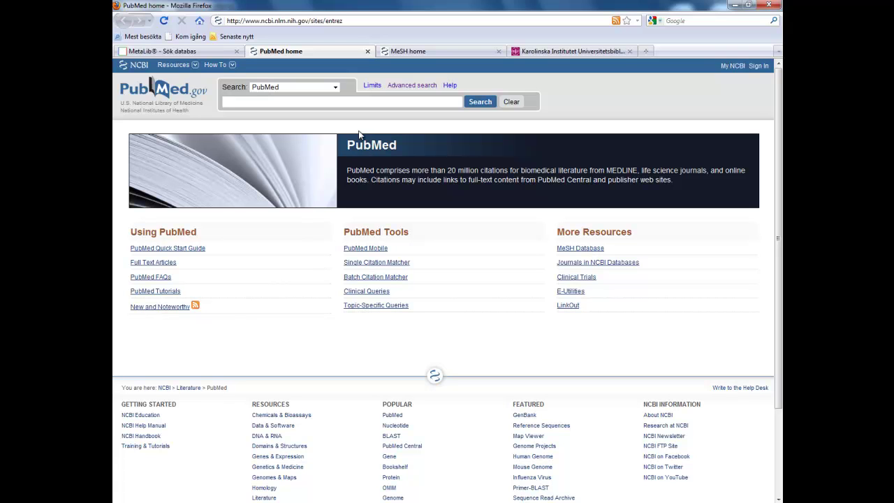
- Open the Svensk MeSH tool from the Karolinska Institutet library site, then return to PubMed home
left_click(559, 52)
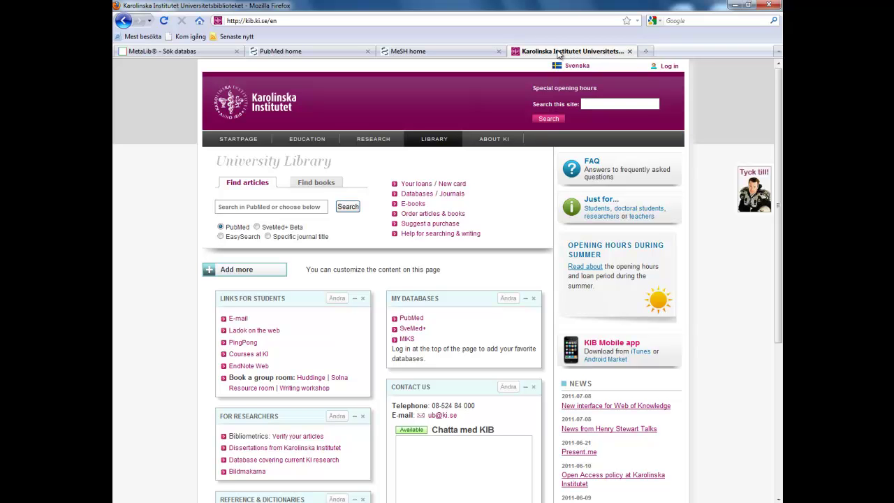
scroll(351, 265, "down", 5)
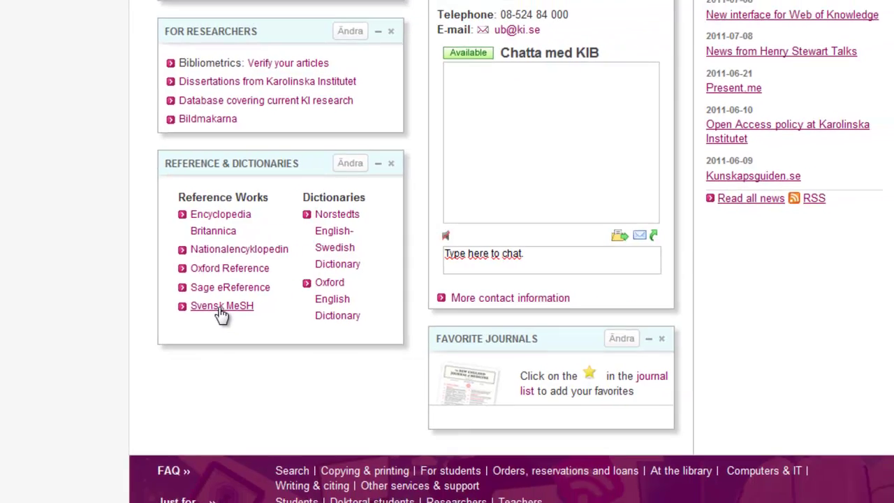
left_click(249, 317)
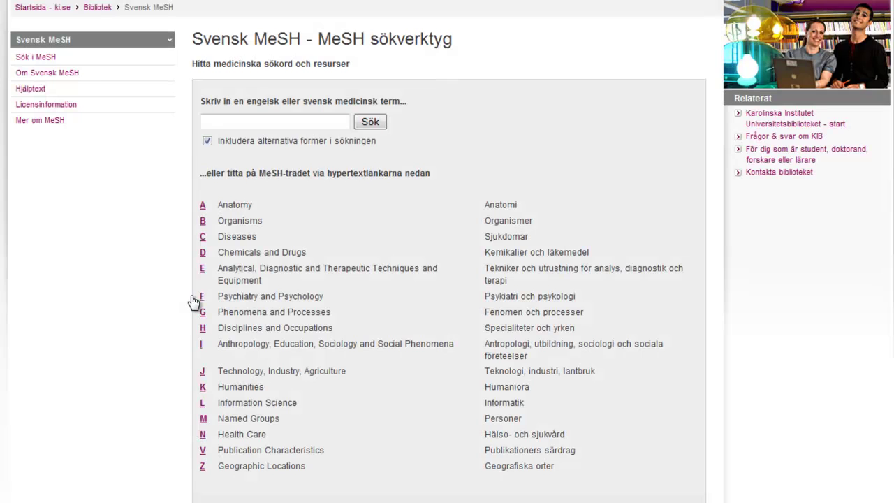
left_click(315, 121)
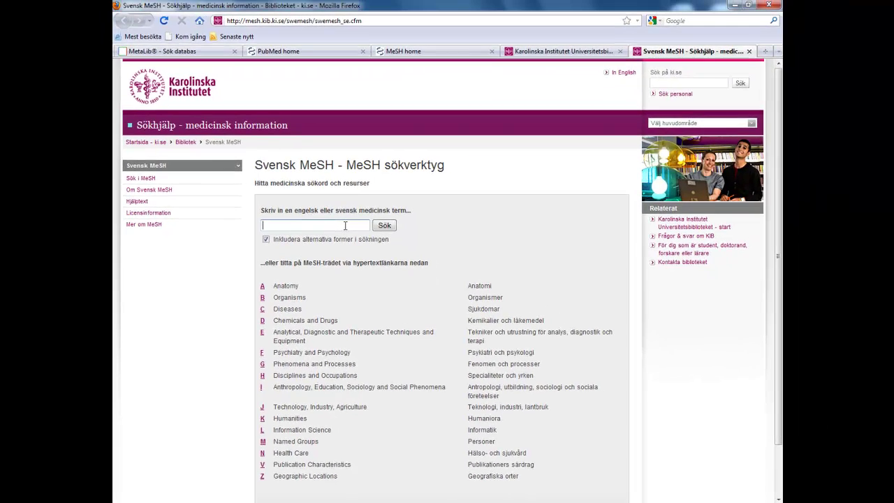
left_click(323, 53)
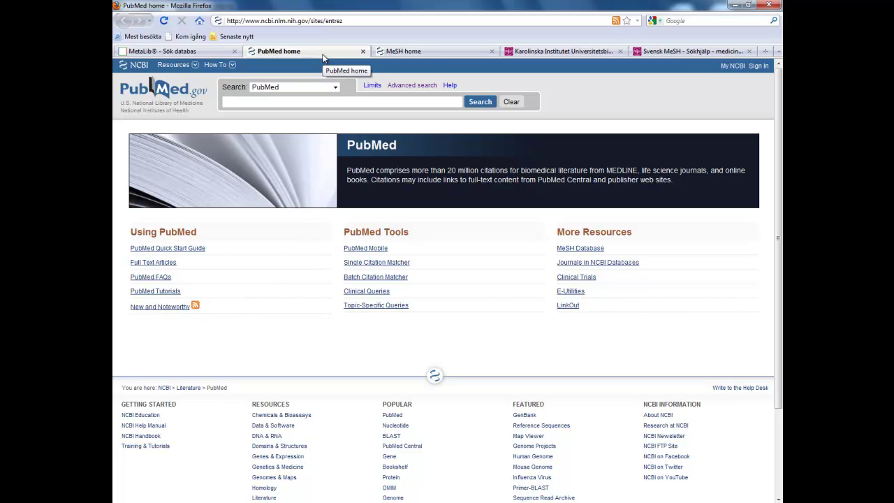
left_click(428, 50)
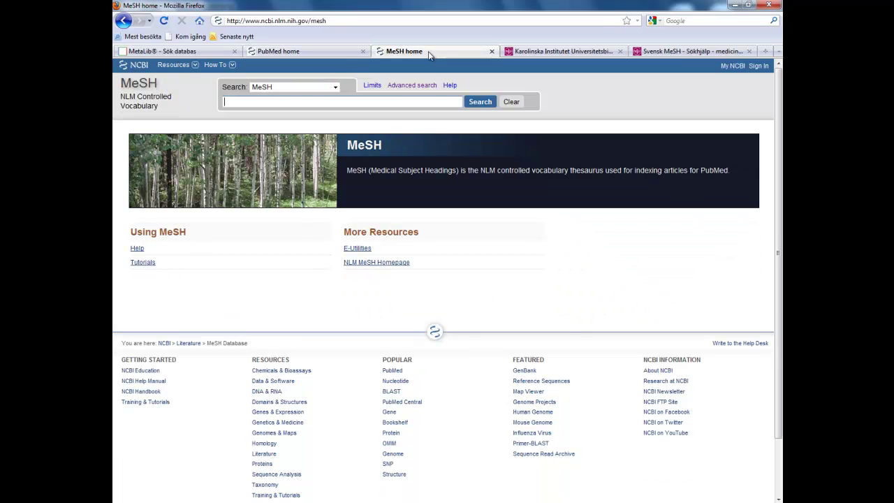
left_click(342, 54)
left_click(433, 54)
key("ctrl+shift+Tab")
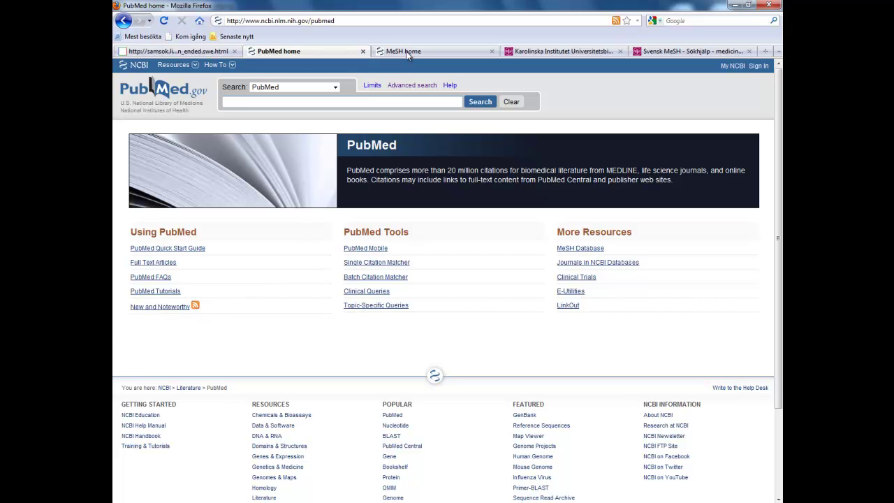
- Look up 'artificial intelligence' in MeSH and select its narrower term Neural Networks (Computer)
left_click(407, 53)
type("artificial intelligen")
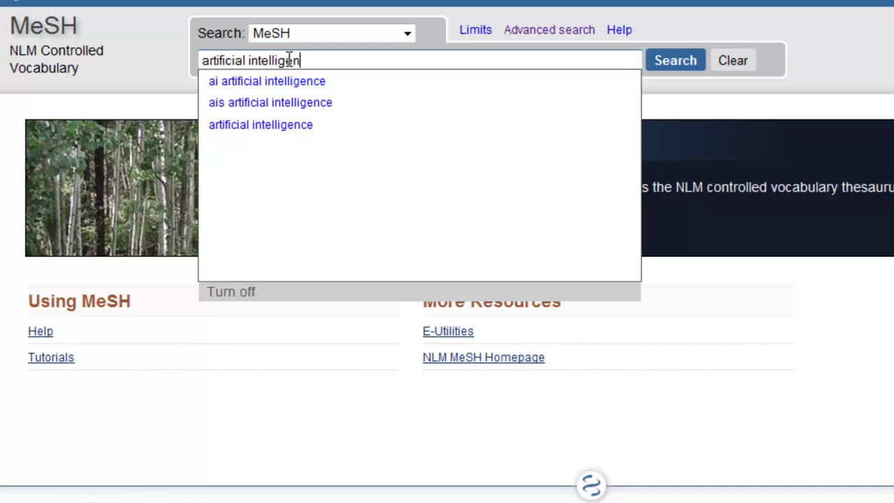
type("ce")
key("Return")
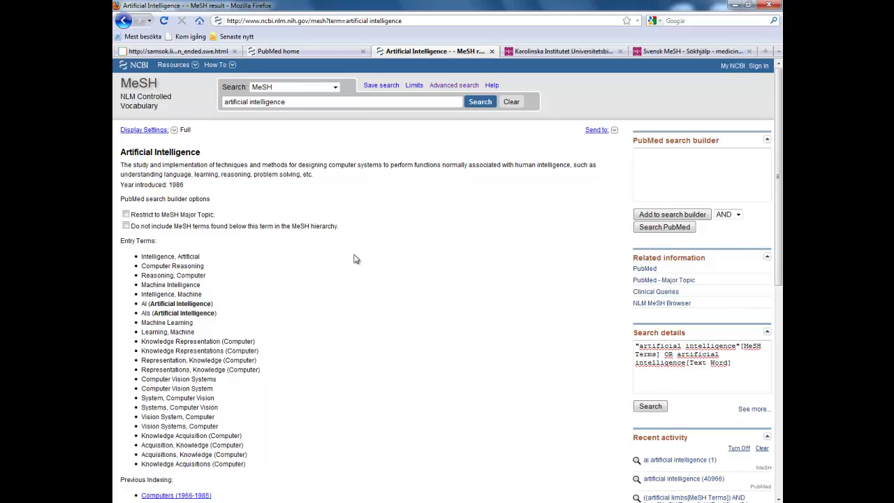
scroll(353, 259, "down", 10)
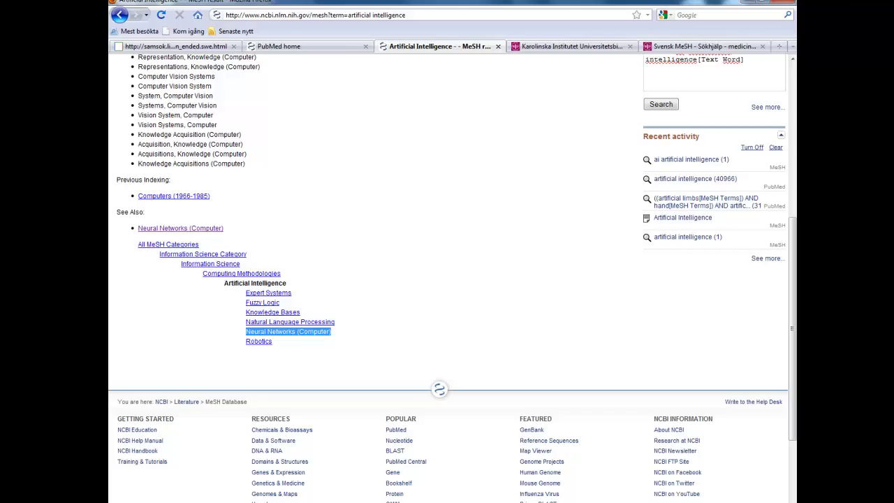
left_click(405, 405)
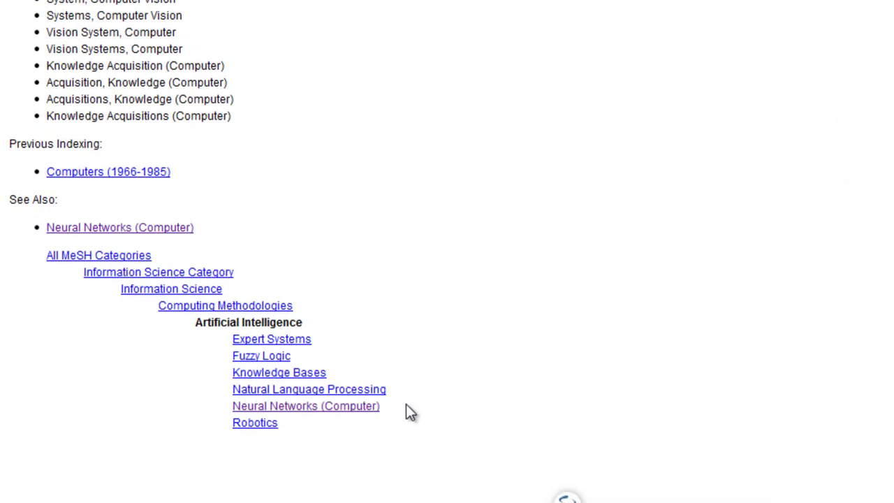
left_click_drag(406, 405, 233, 414)
key("ctrl+c")
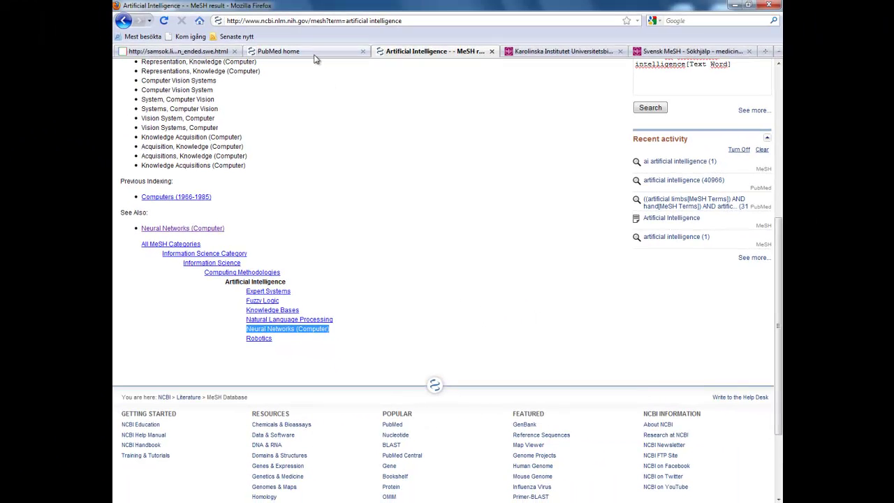
- Paste Neural Networks (Computer) into the PubMed home search box
left_click(314, 53)
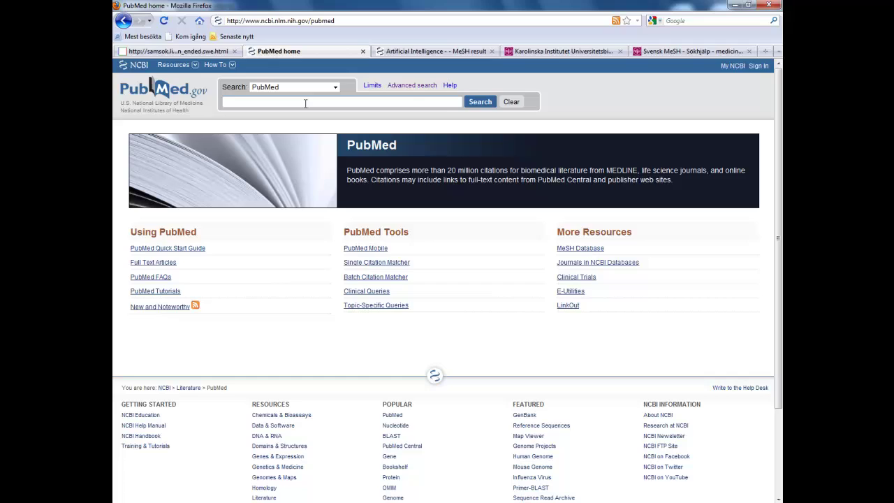
key("ctrl+v")
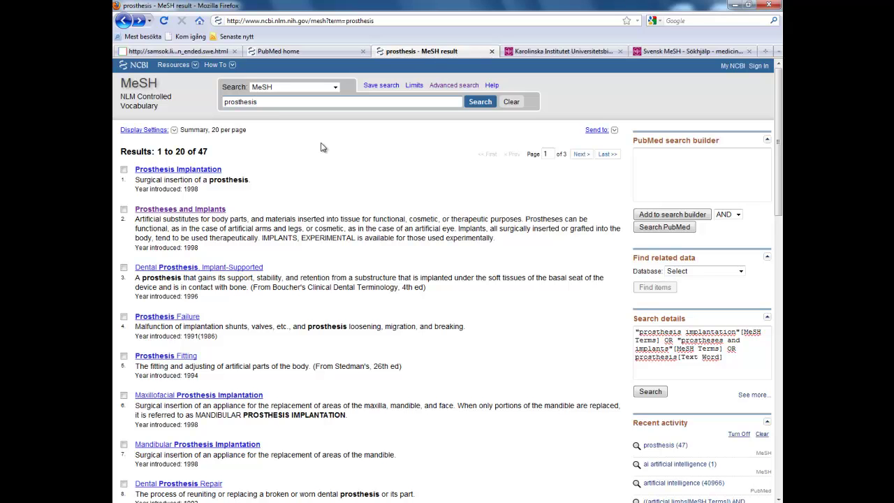
- Go from the Prostheses and Implants record to Artificial Limbs and select its heading text
left_click(175, 211)
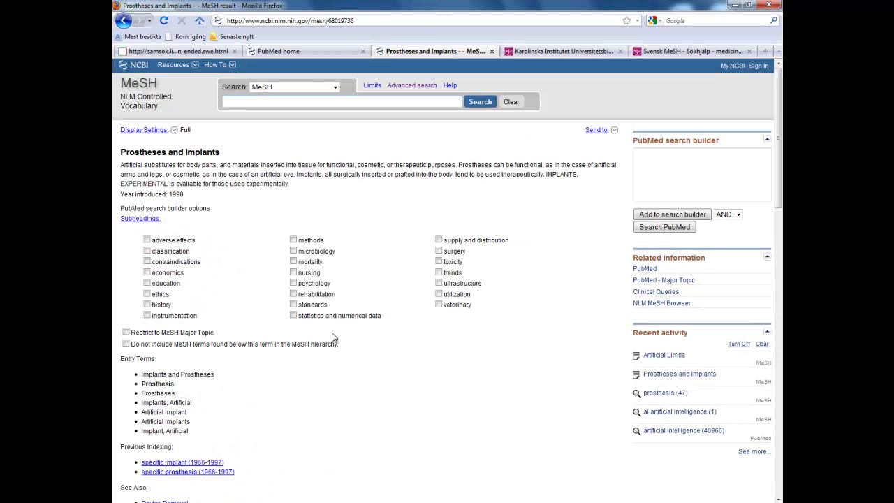
scroll(332, 335, "down", 3)
scroll(333, 335, "down", 2)
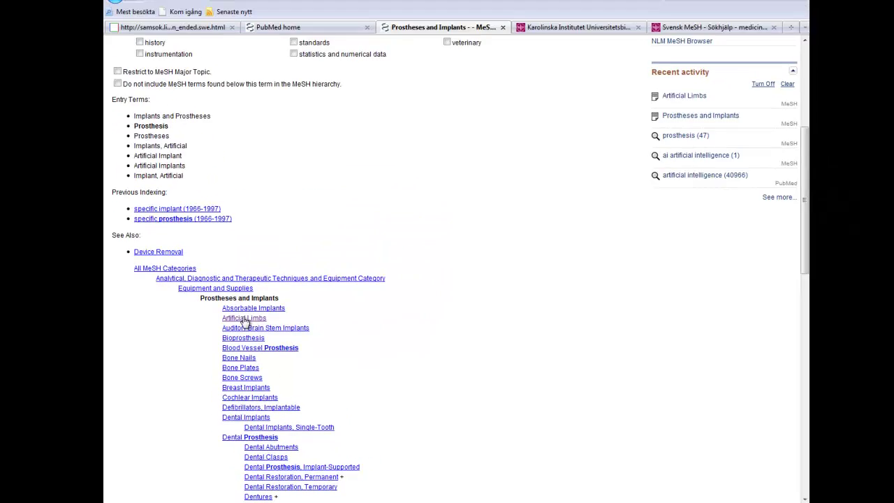
left_click(245, 320)
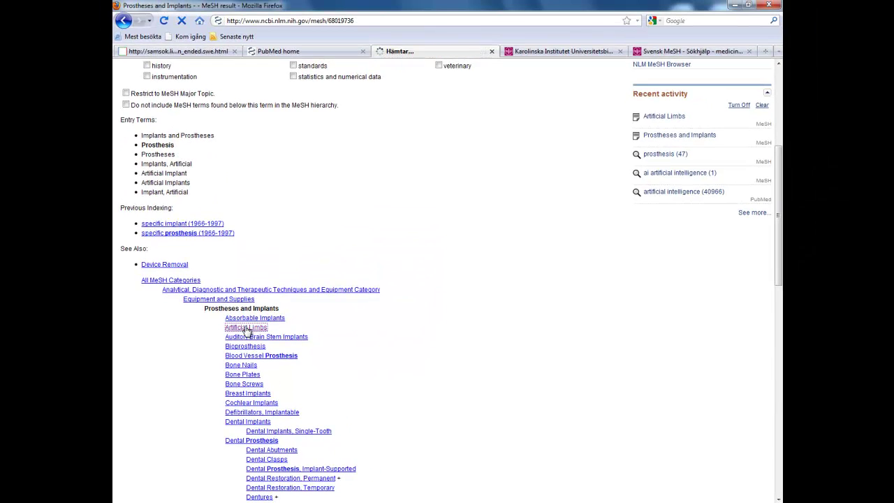
scroll(314, 279, "down", 5)
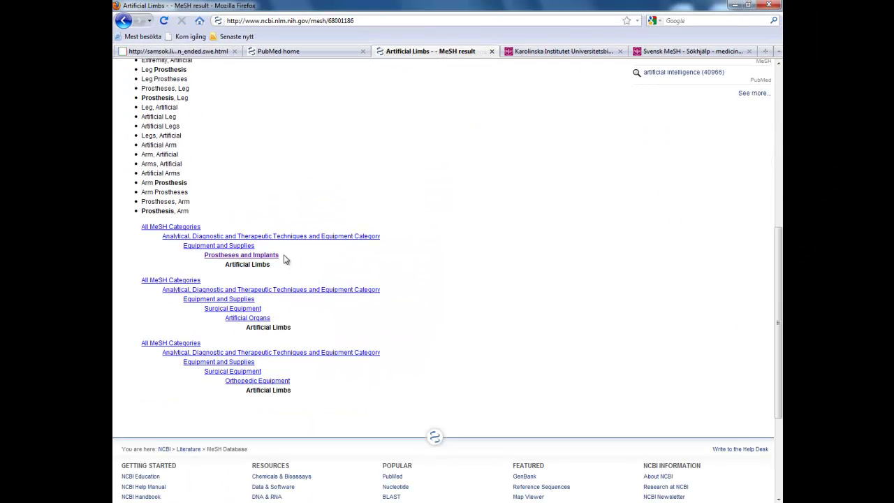
left_click_drag(288, 266, 222, 266)
left_click(272, 180)
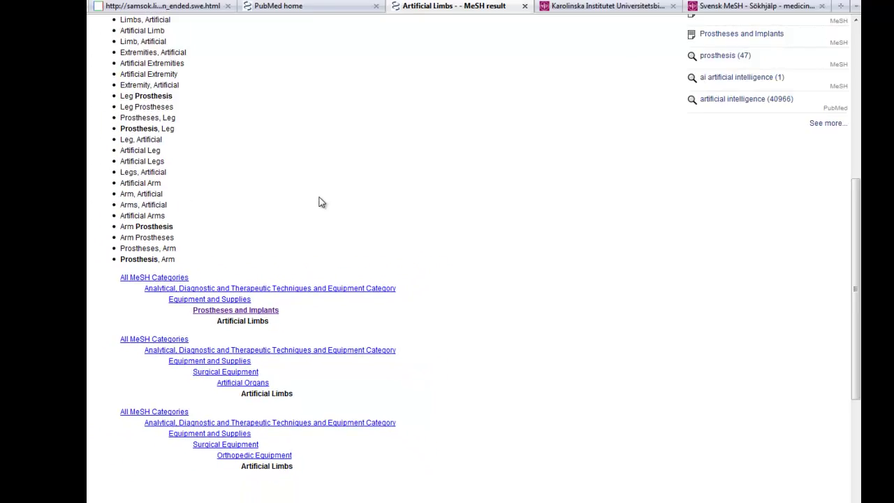
scroll(321, 202, "up", 5)
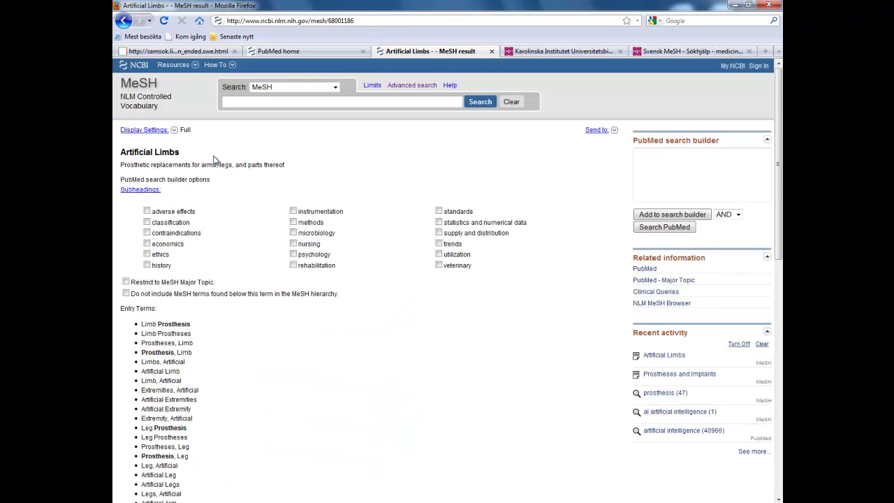
left_click_drag(183, 152, 120, 153)
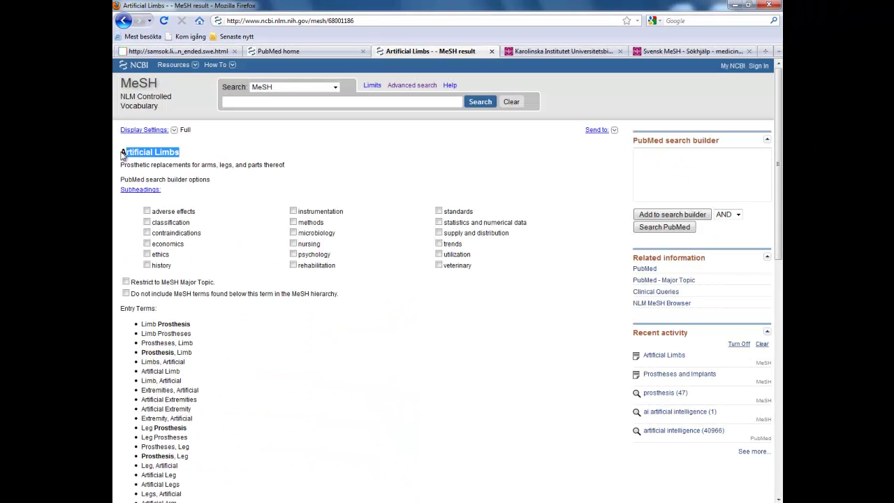
- Look up the Hand MeSH record, leaving the PubMed query as Neural Networks Computer Artificial Limbs Hand
left_click(287, 51)
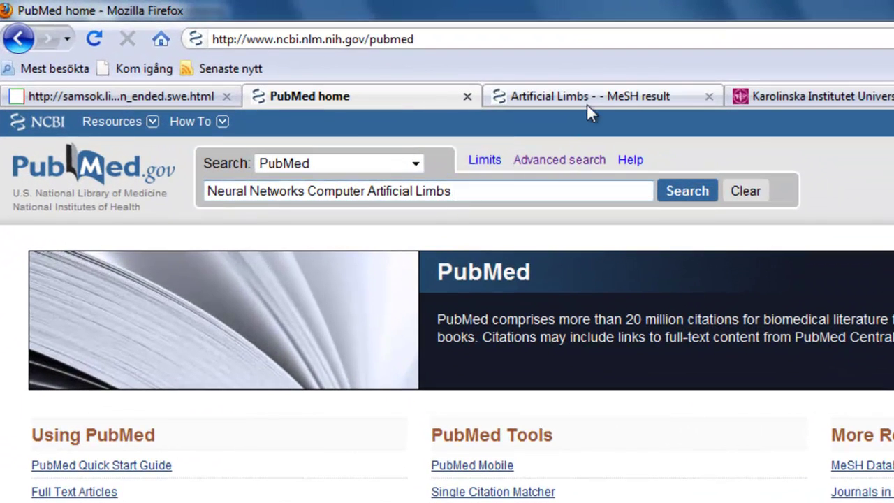
left_click(589, 99)
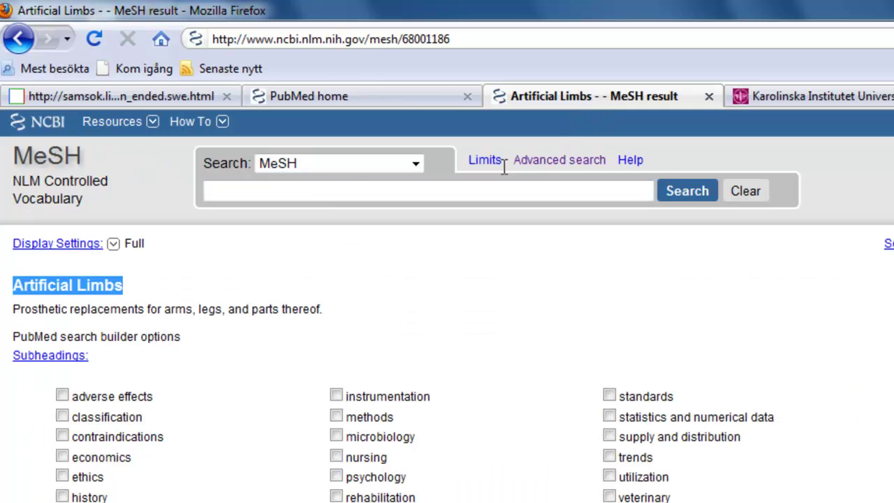
left_click(350, 188)
type("hand")
key("Return")
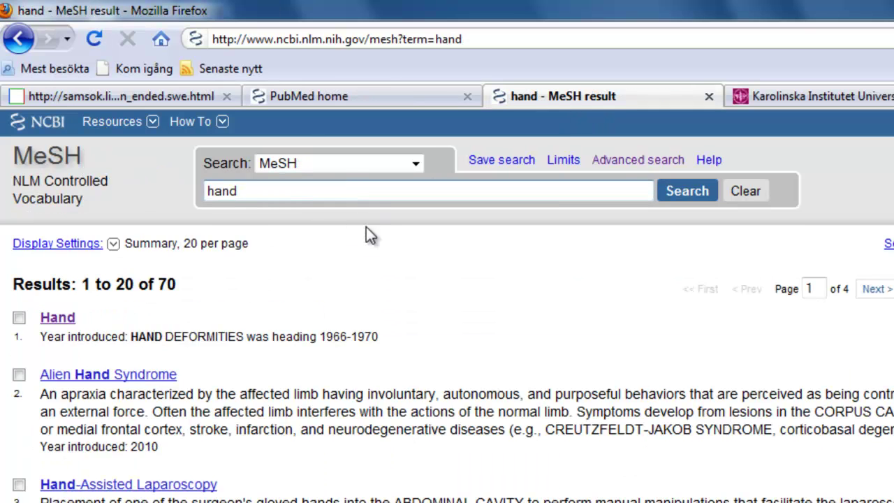
left_click(57, 316)
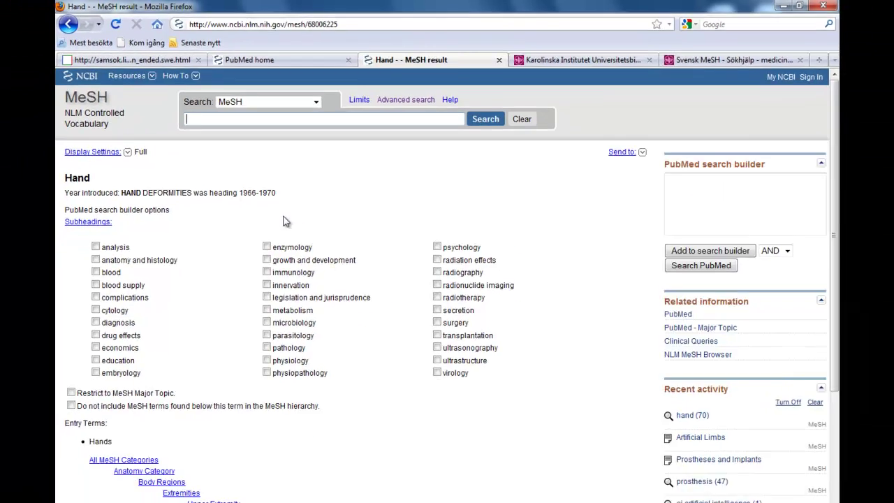
left_click(220, 68)
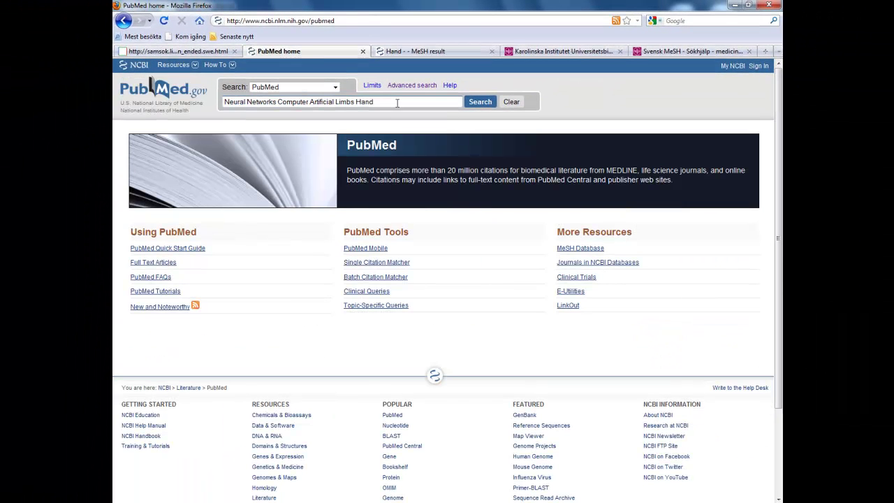
- Run the Neural Networks Computer Artificial Limbs Hand search and review its 10 results and search details
left_click(481, 102)
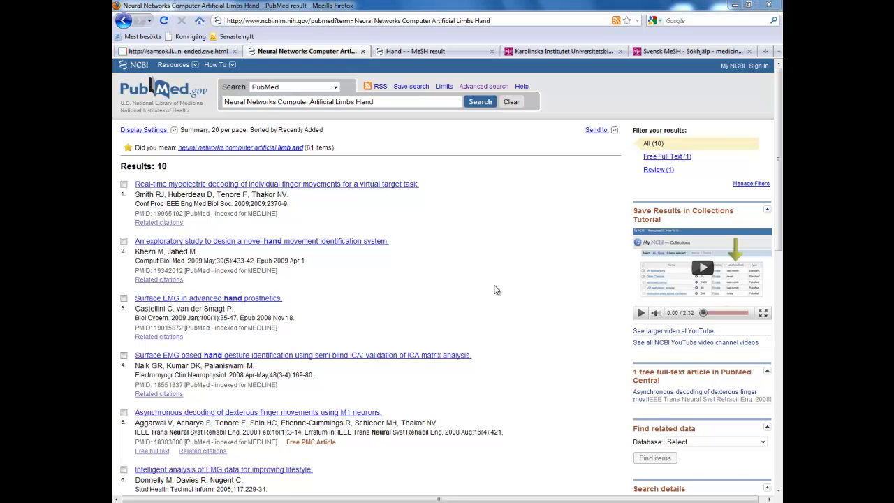
scroll(598, 363, "down", 5)
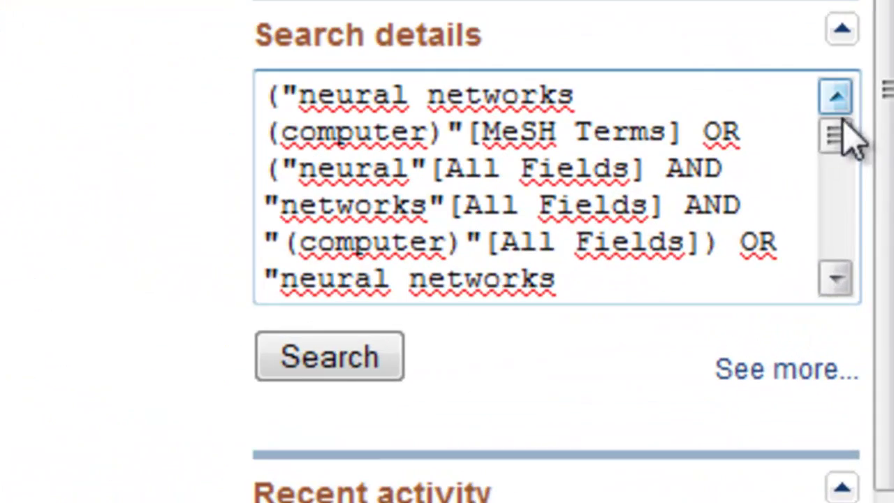
left_click_drag(843, 120, 836, 136)
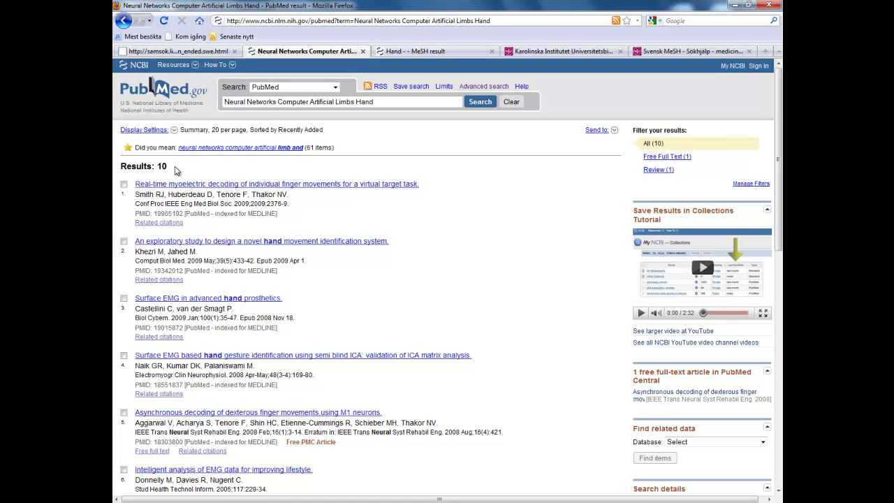
scroll(558, 244, "down", 6)
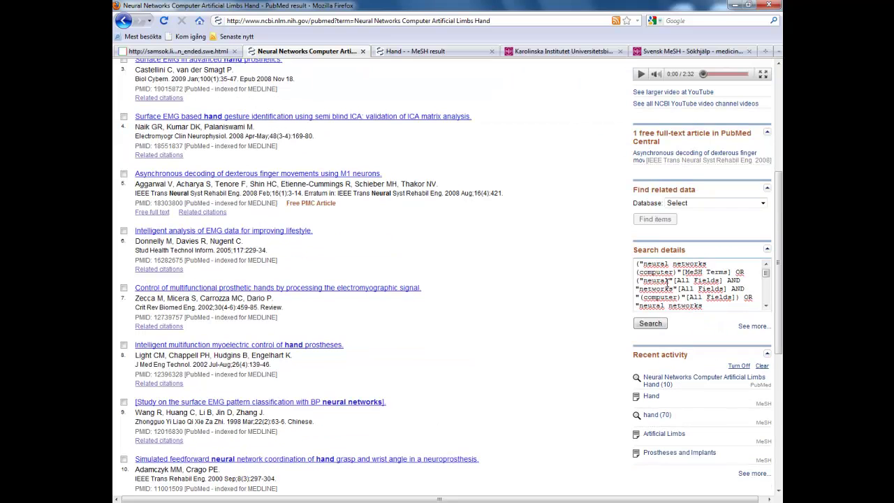
scroll(587, 266, "up", 6)
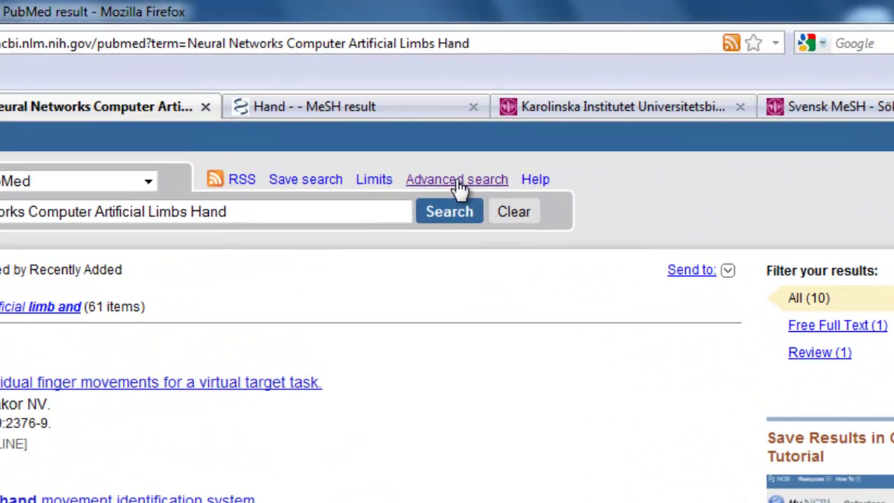
- In Advanced Search, add 'neural network computer' to the query as a MeSH Terms field term
left_click(483, 86)
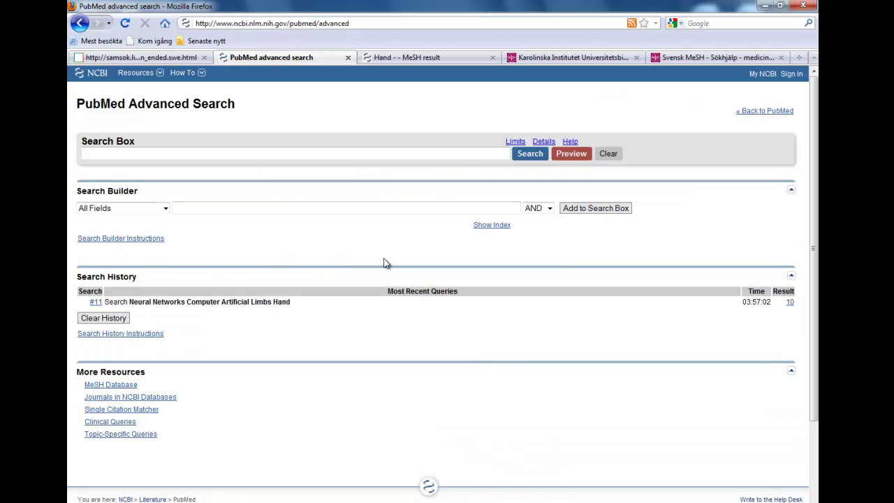
left_click(166, 210)
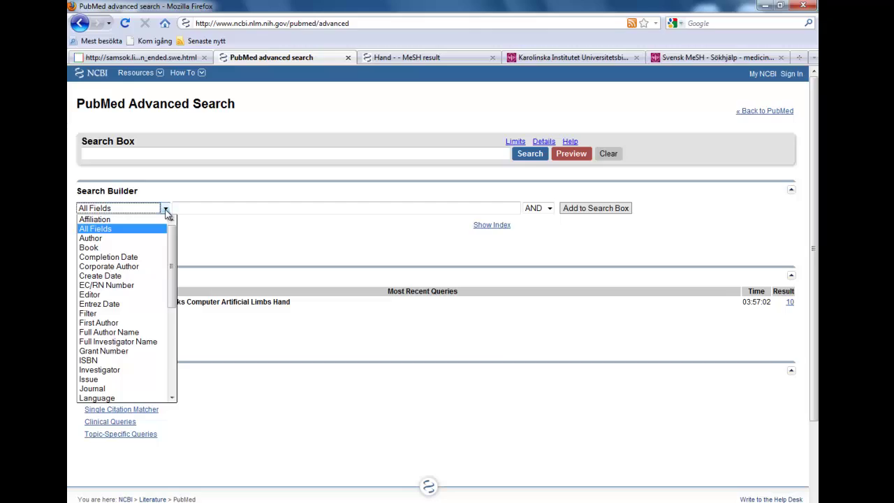
scroll(140, 277, "down", 5)
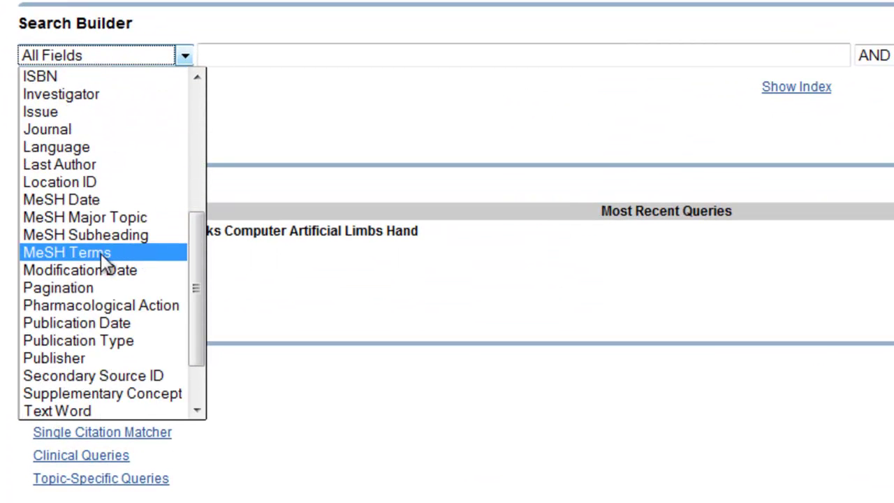
left_click(64, 253)
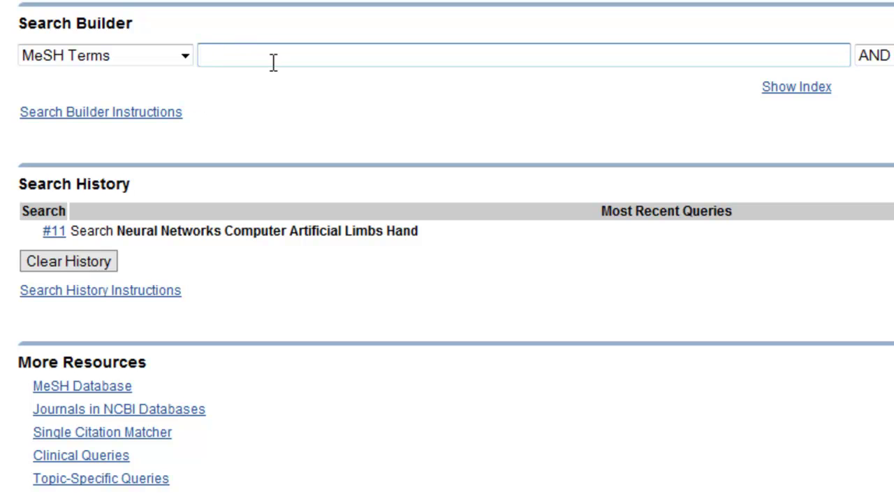
left_click(268, 69)
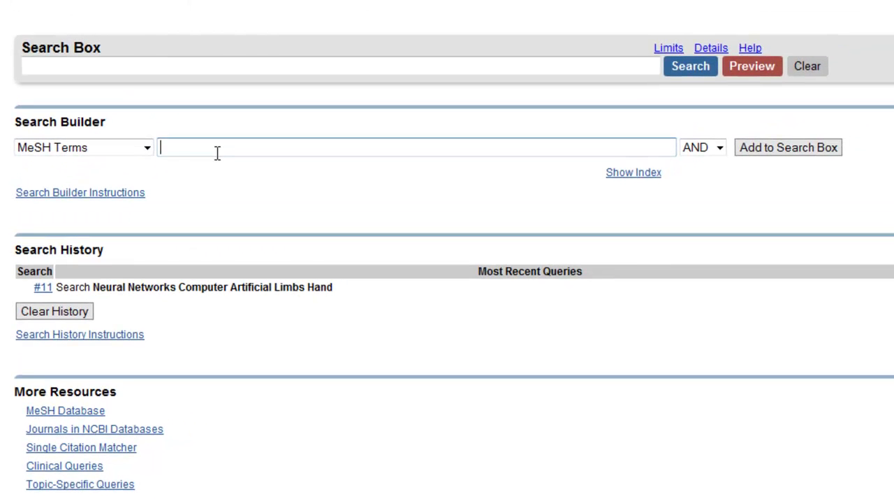
type("neural network computer")
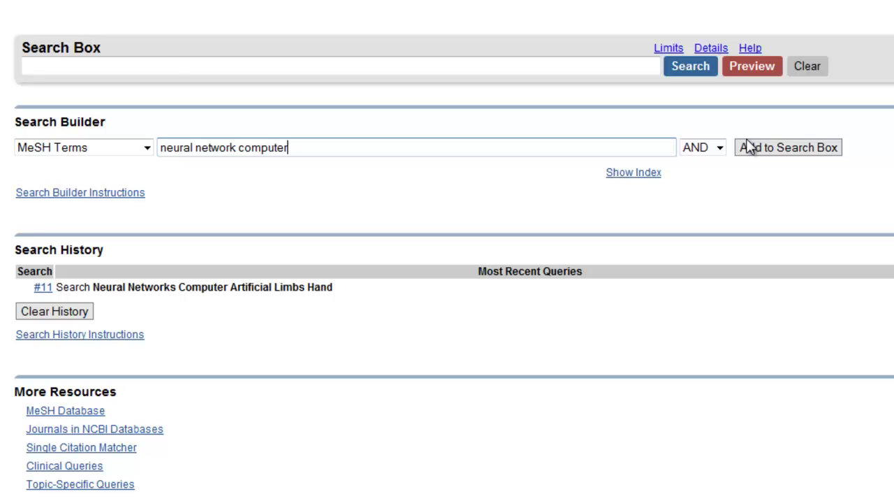
left_click(789, 148)
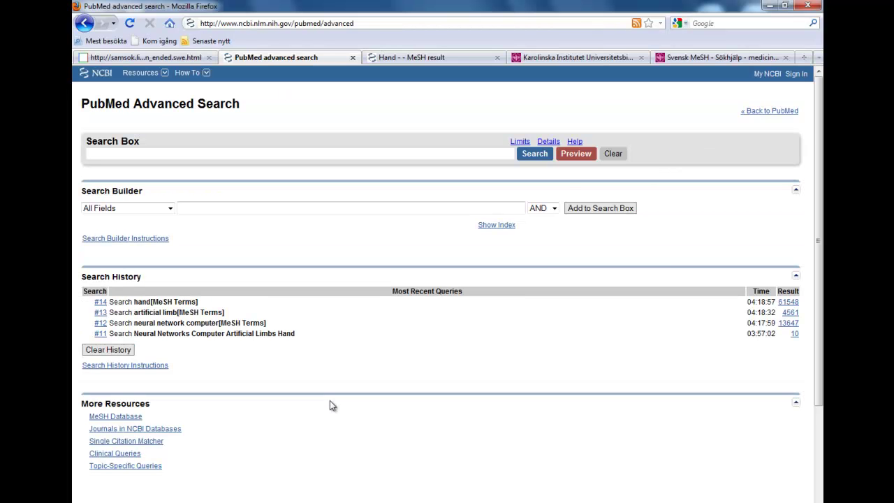
- Search the history combination #12 AND #13 AND #14 and highlight its 9 results
left_click(206, 153)
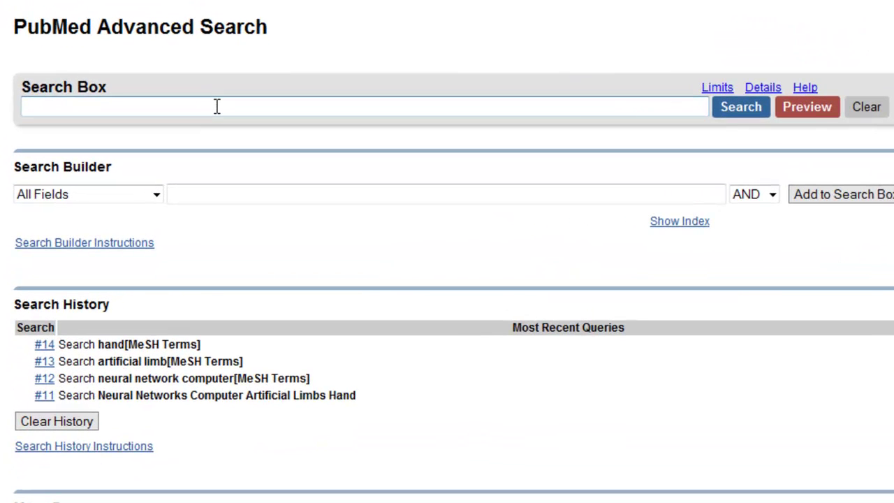
type("#12 AND #13 AND")
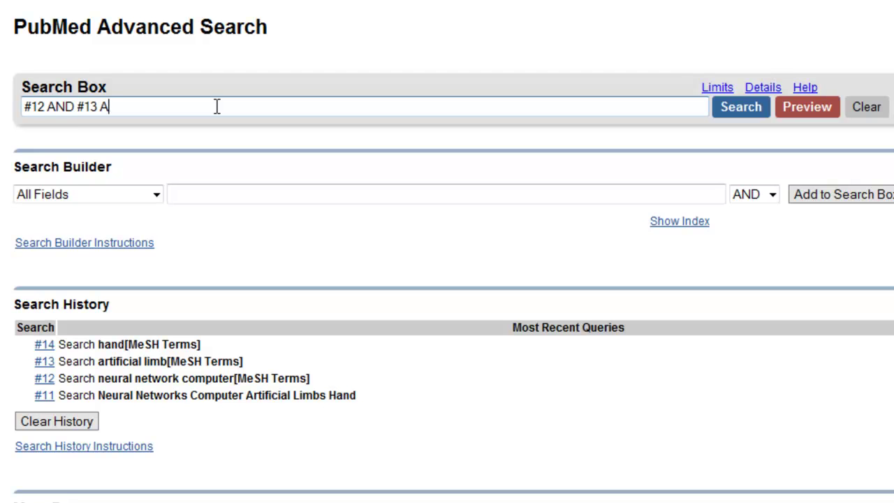
type(" #14")
key("Return")
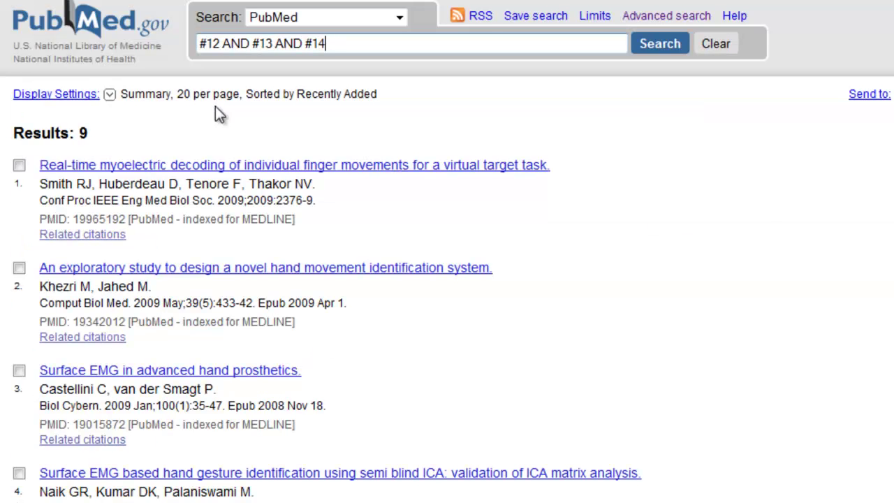
left_click_drag(100, 134, 70, 131)
- Reopen the 9 combined results and open the first article on real-time myoelectric finger decoding
left_click(169, 139)
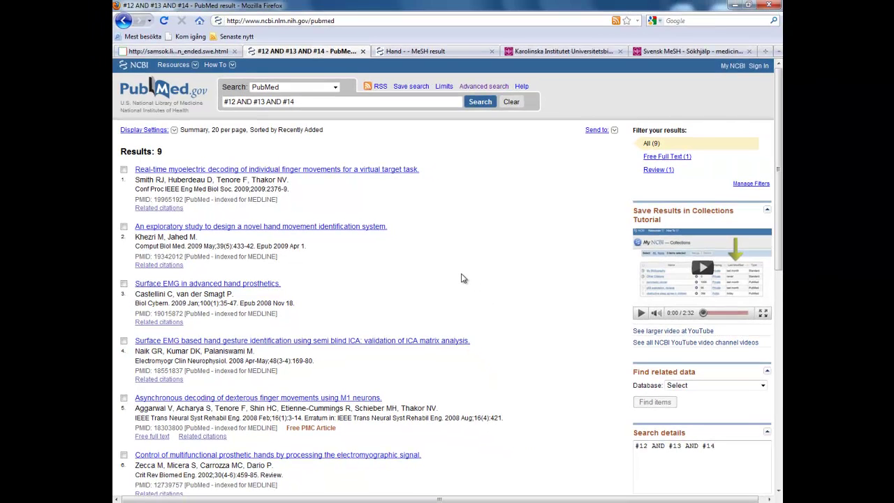
key("alt+Left")
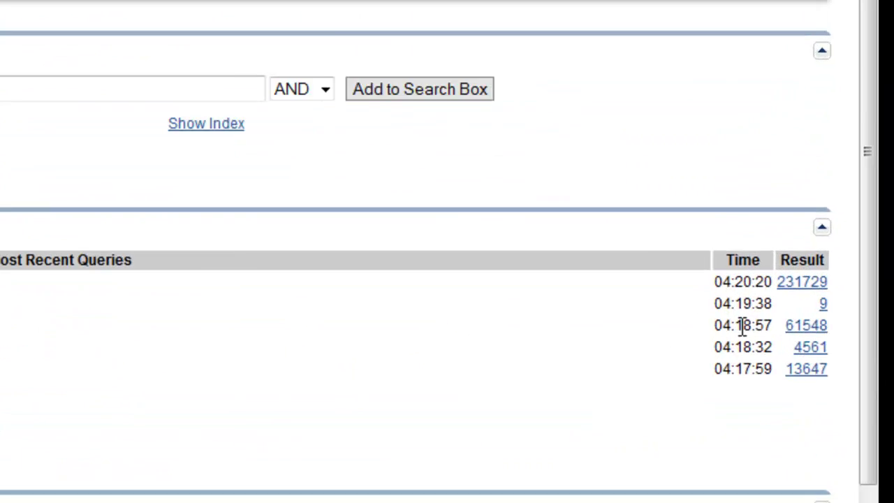
left_click(846, 296)
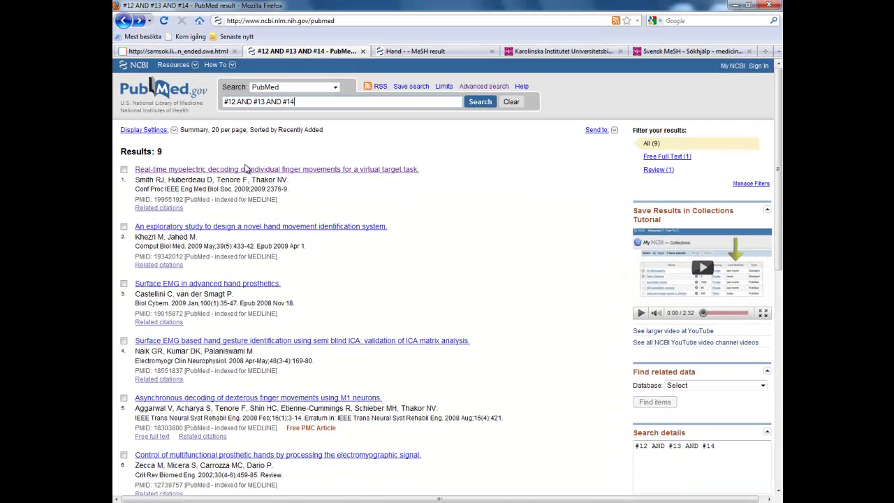
left_click(263, 171)
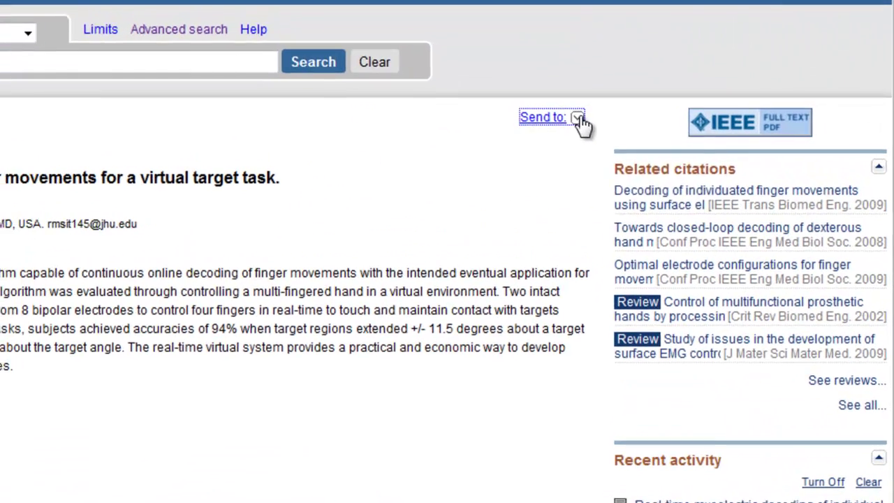
- E-mail the article abstract to the recipient's address with the note 'Hey!'
left_click(604, 130)
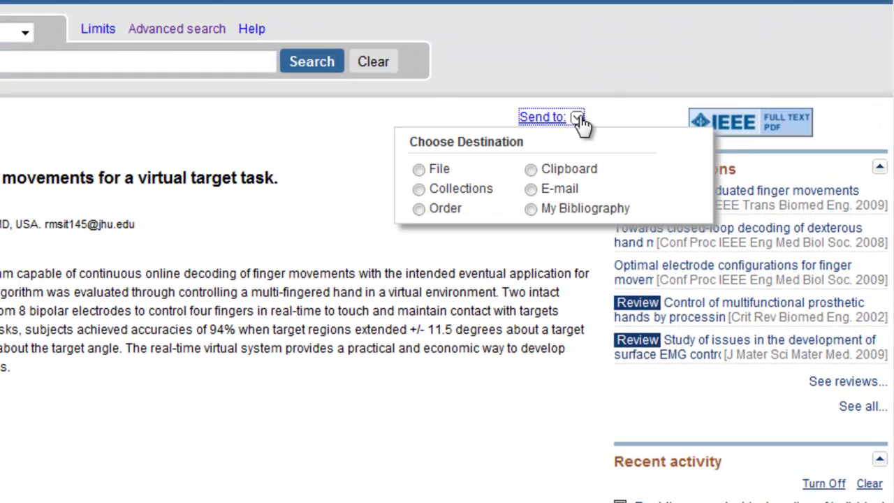
left_click(548, 190)
left_click(492, 325)
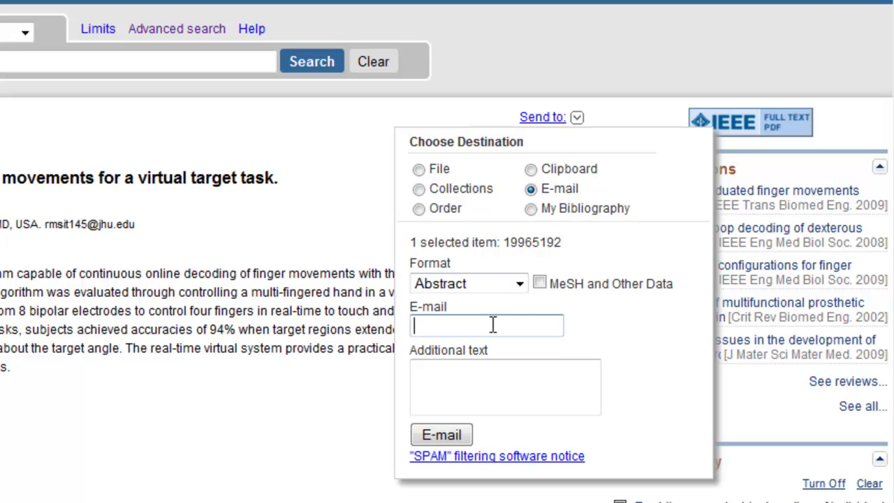
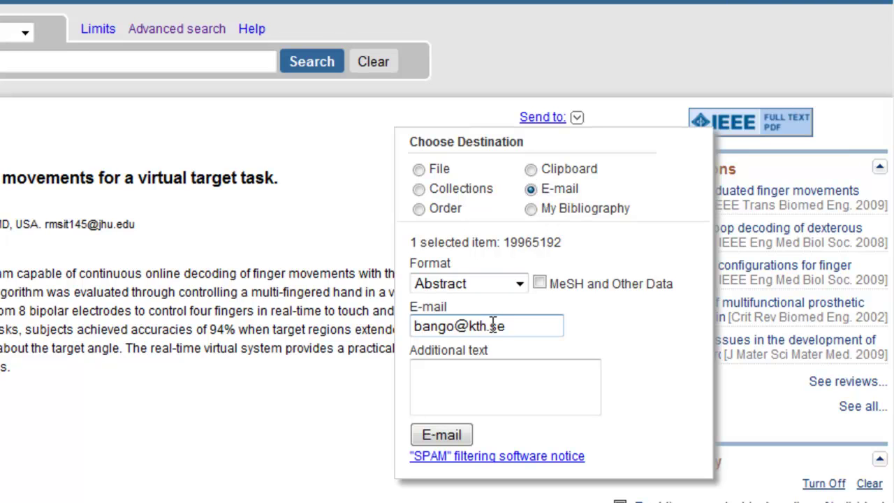
left_click(454, 382)
type("Hey!")
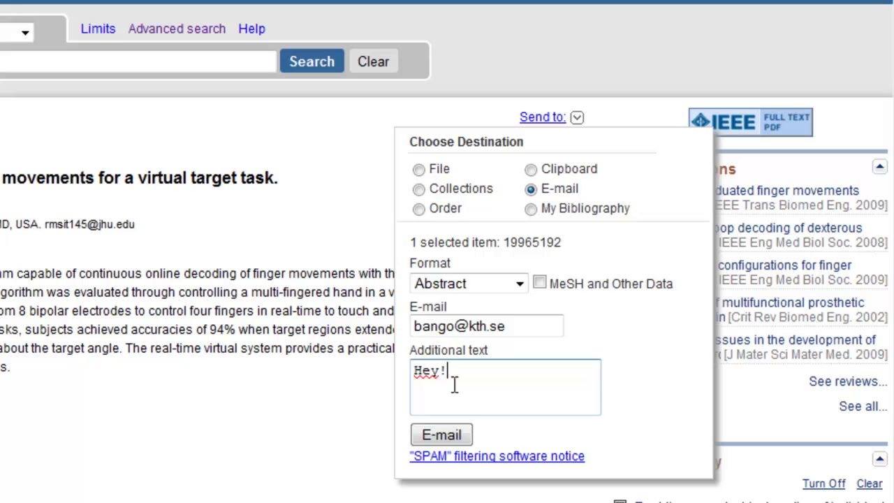
left_click(446, 435)
left_click(576, 118)
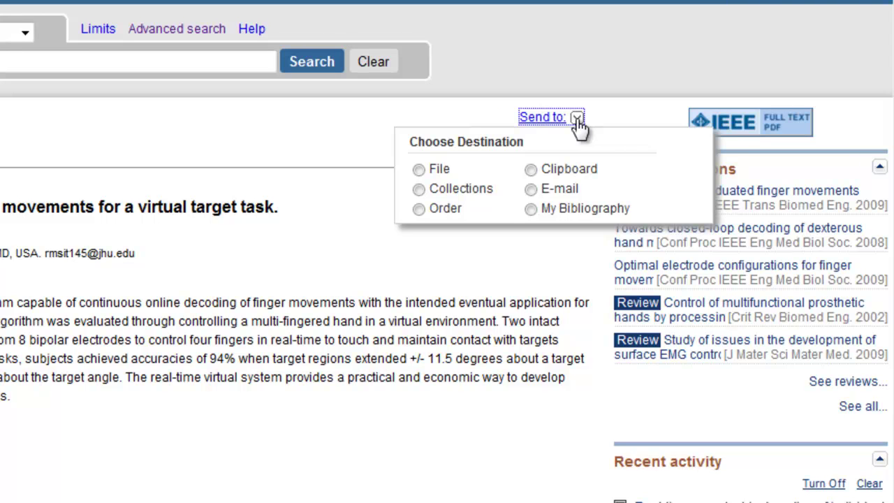
- Create a MEDLINE-format file of the article, then cancel the pubmed_result.txt download
left_click(419, 170)
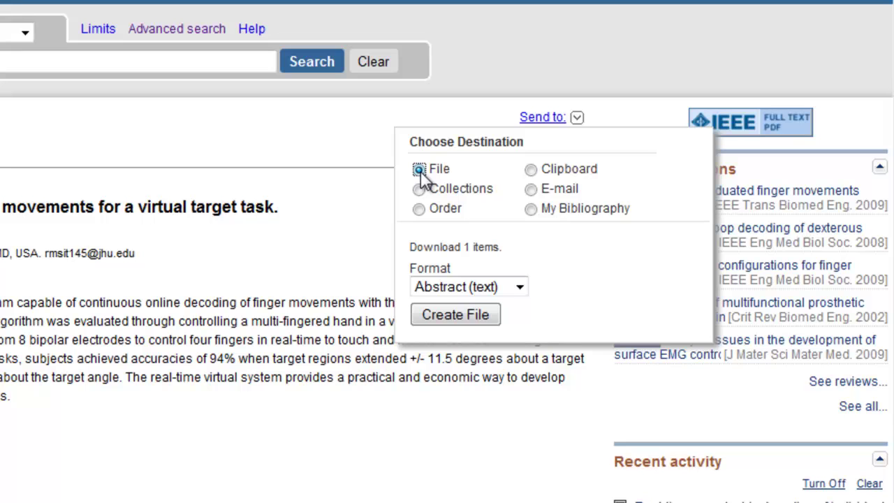
left_click(519, 288)
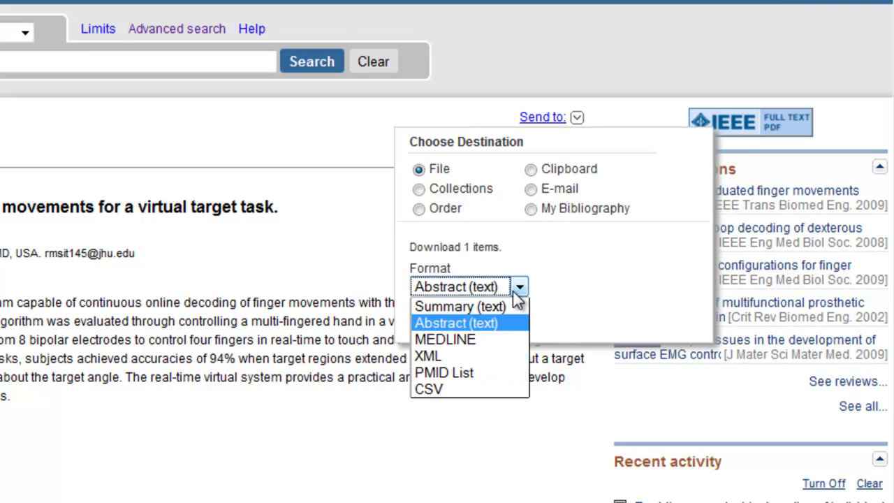
left_click(471, 342)
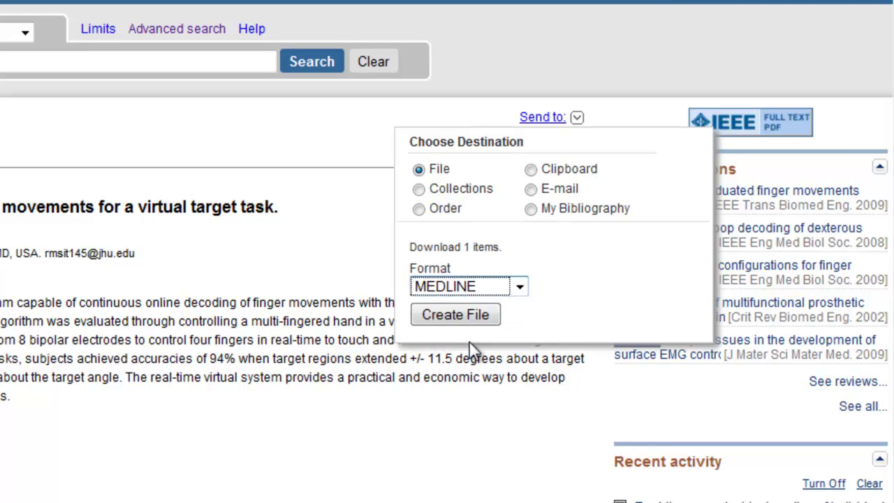
left_click(455, 315)
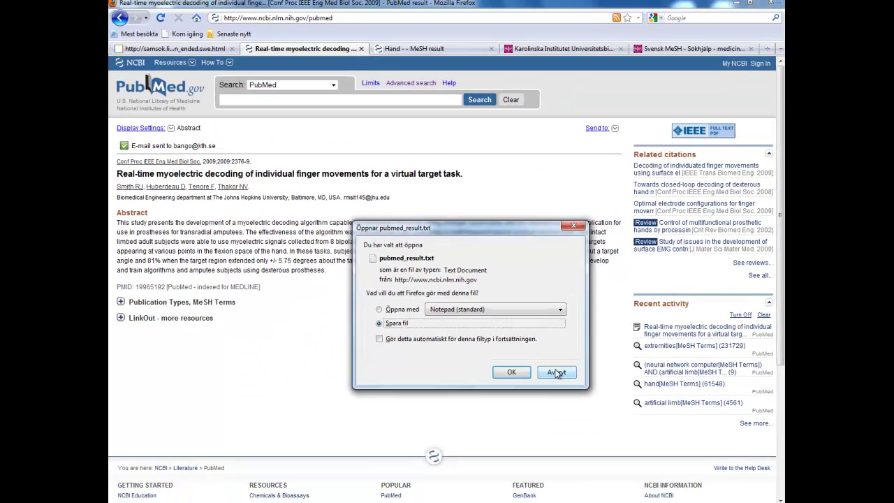
left_click(562, 401)
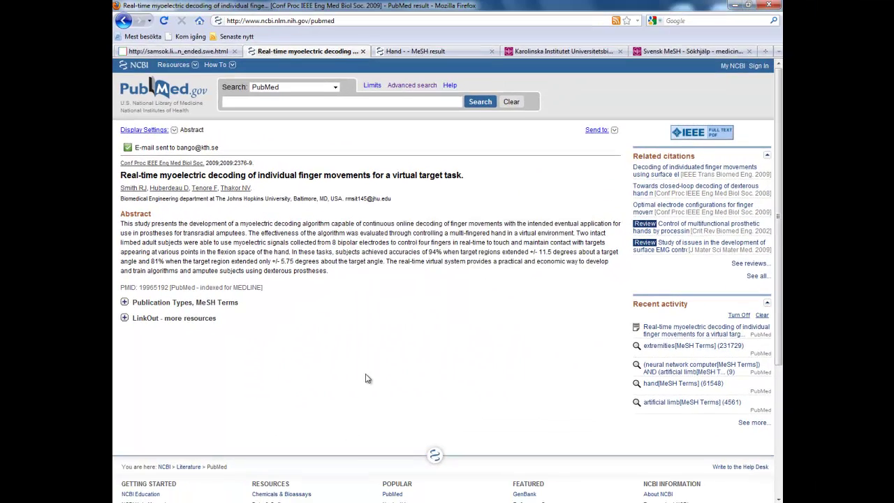
- Expand the Publication Types, MeSH Terms and LinkOut - more resources sections on the abstract page
left_click(164, 306)
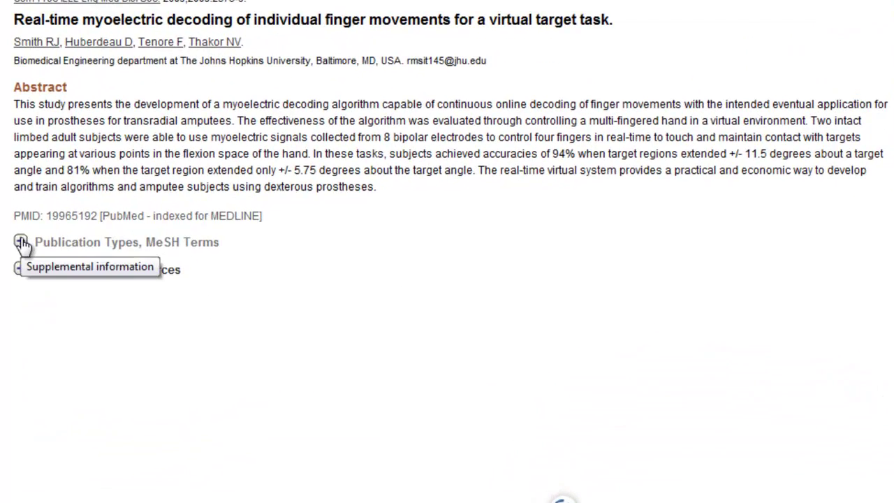
left_click(22, 242)
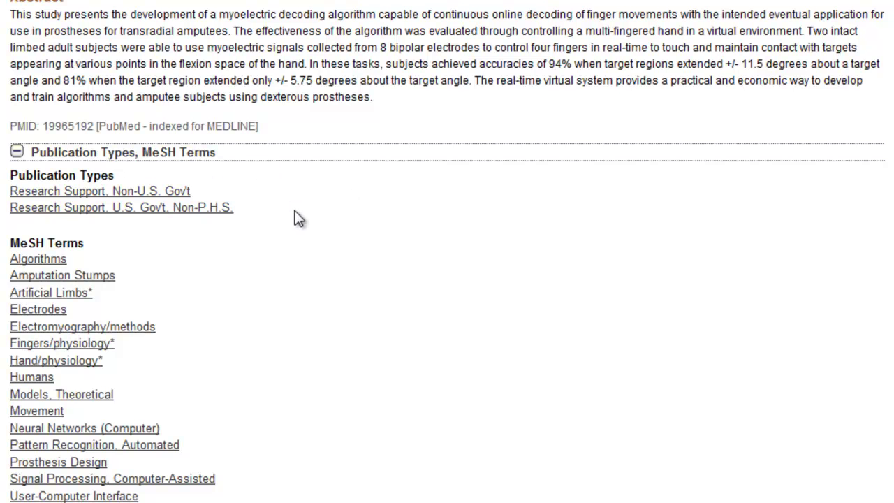
scroll(294, 216, "down", 3)
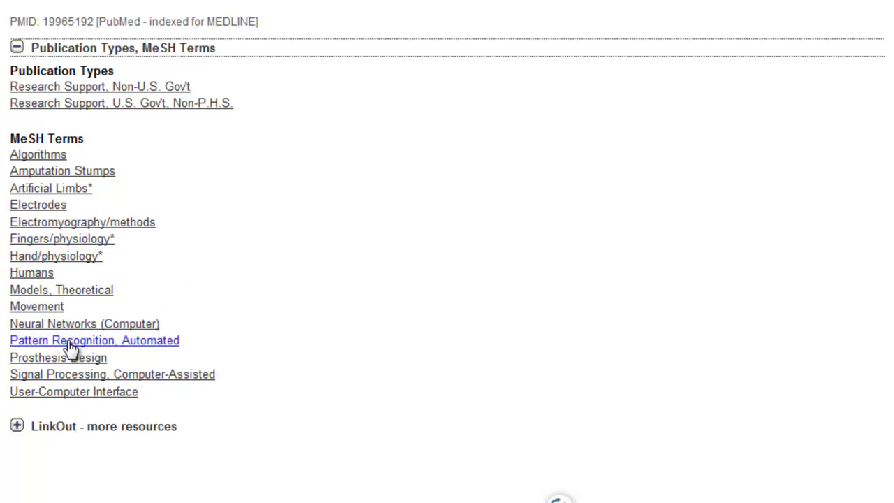
scroll(72, 347, "down", 3)
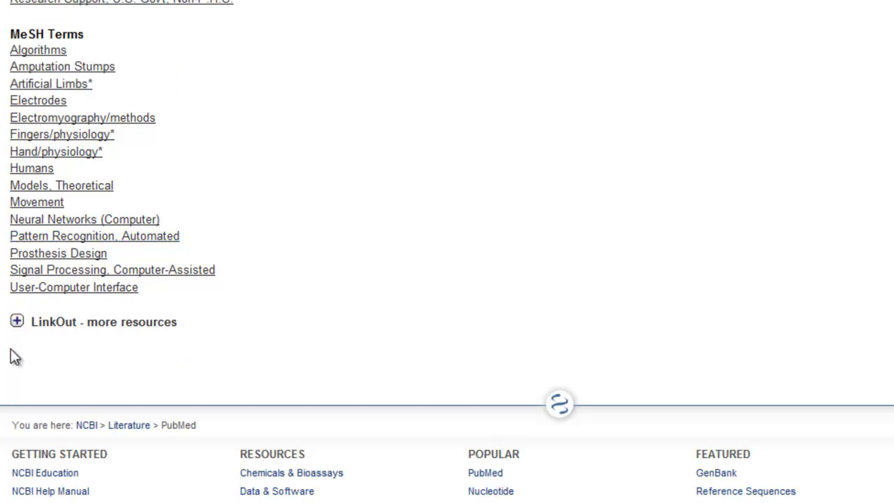
left_click(71, 329)
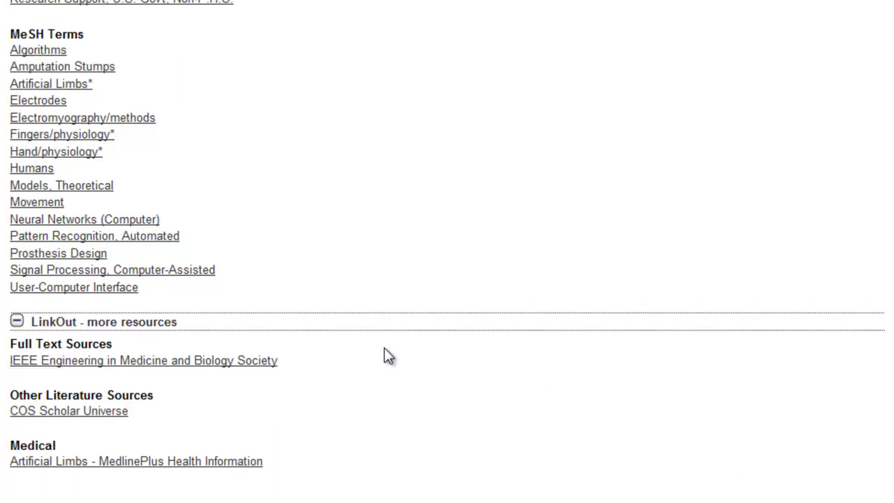
scroll(384, 353, "down", 3)
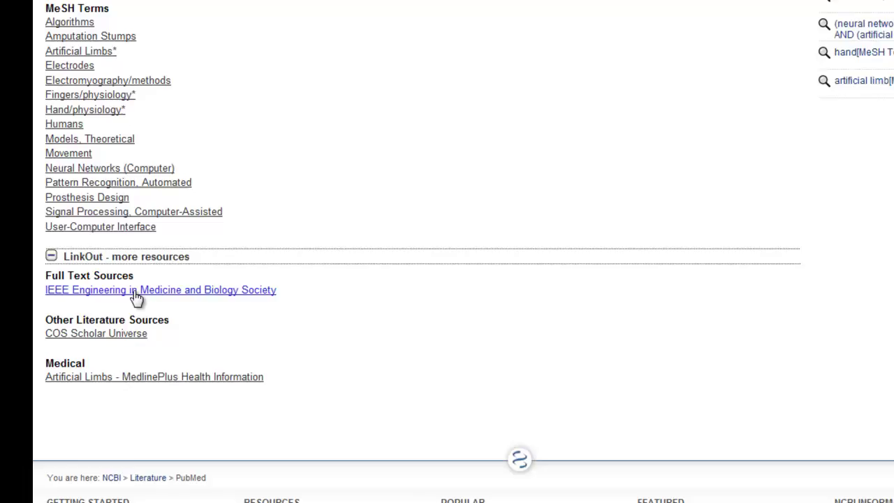
- Follow the IEEE Engineering in Medicine and Biology Society link and open the paper's full-text PDF
left_click(74, 265)
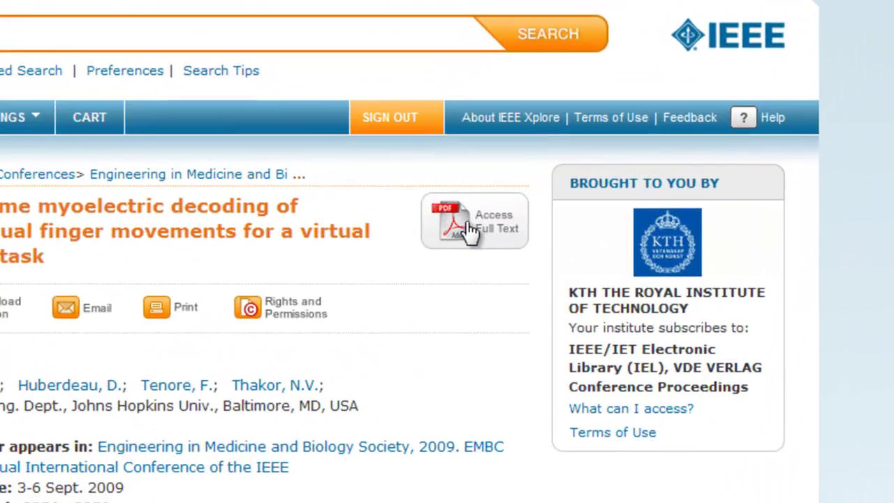
left_click(472, 227)
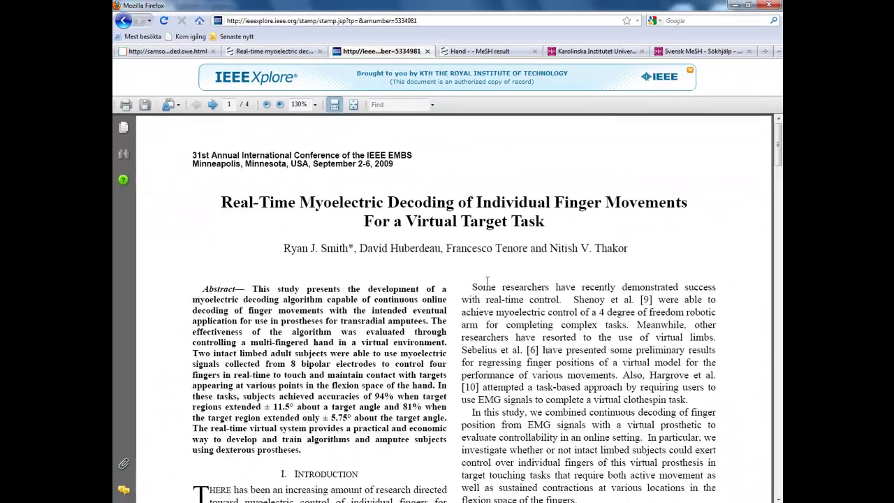
scroll(486, 281, "down", 5)
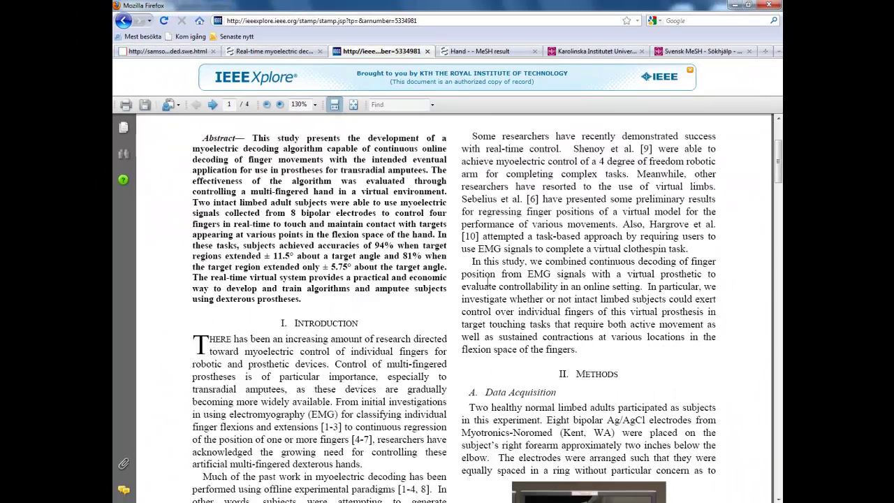
scroll(487, 281, "up", 1)
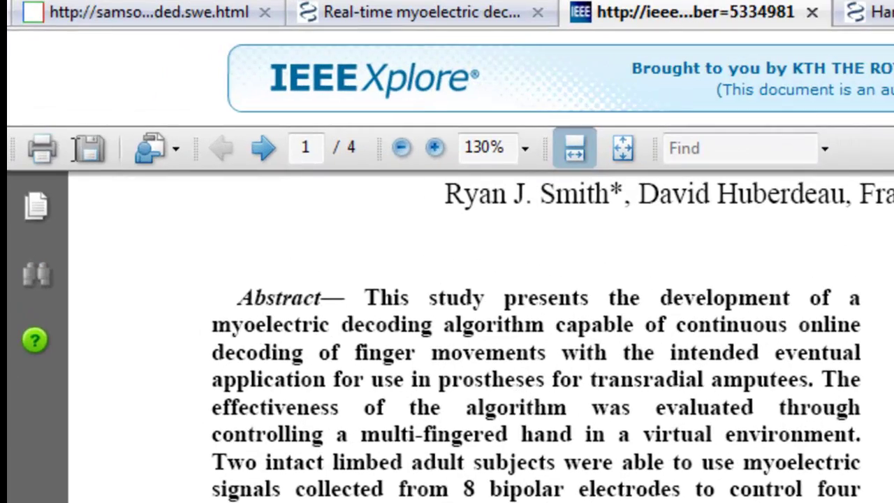
scroll(536, 335, "up", 5)
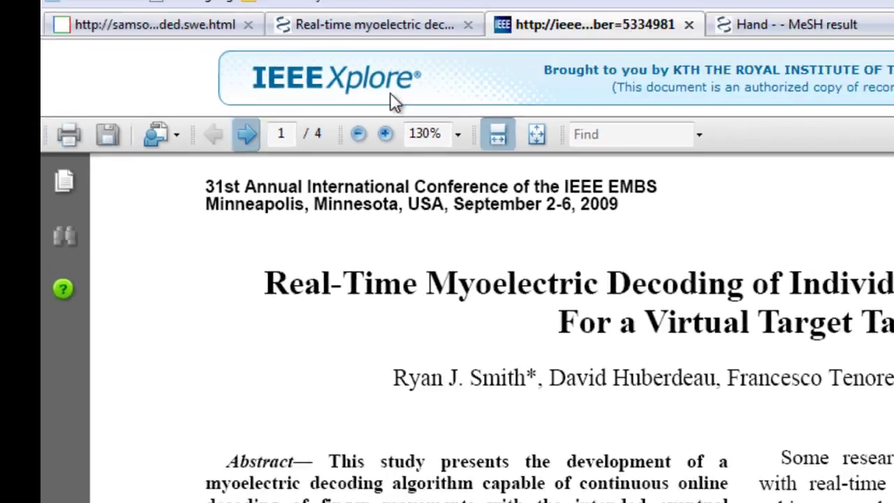